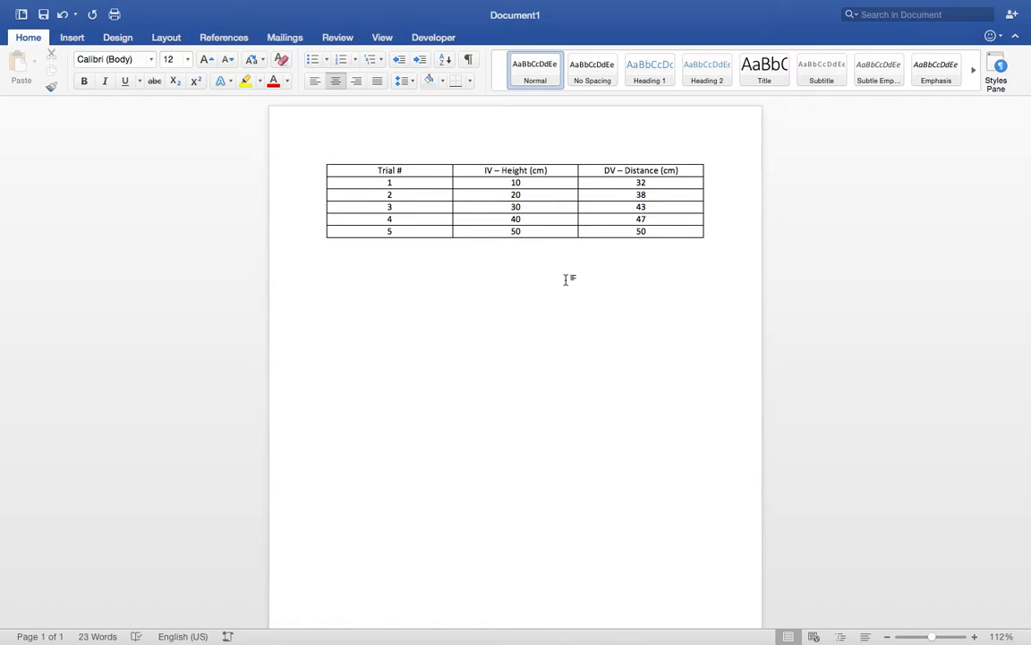
# - Switch to Excel, create a blank workbook and show its window full screen
pyautogui.press('F11')
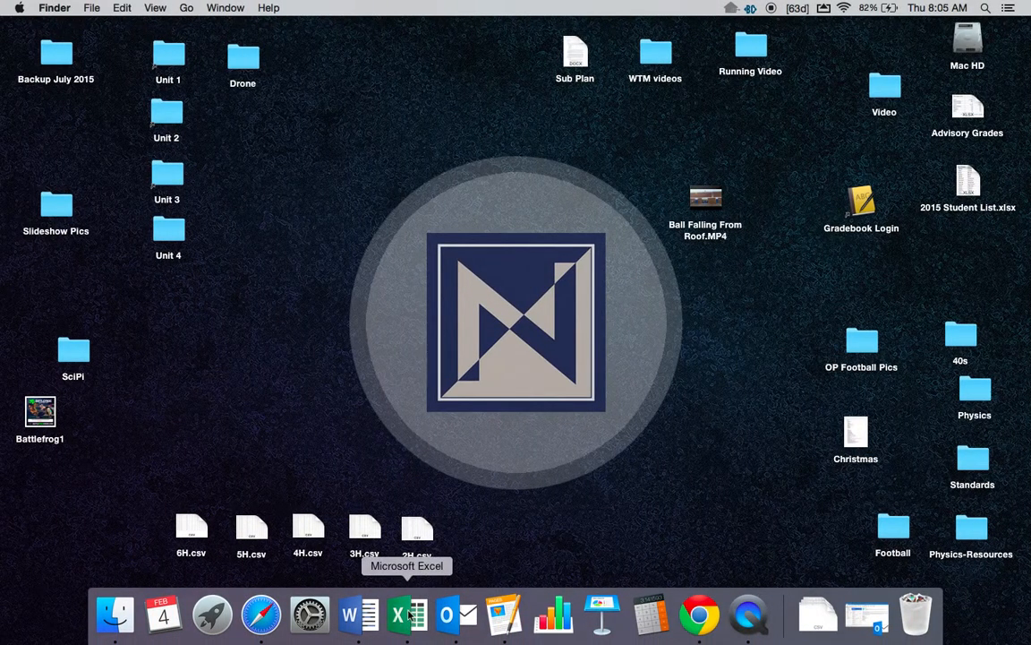
pyautogui.click(408, 614)
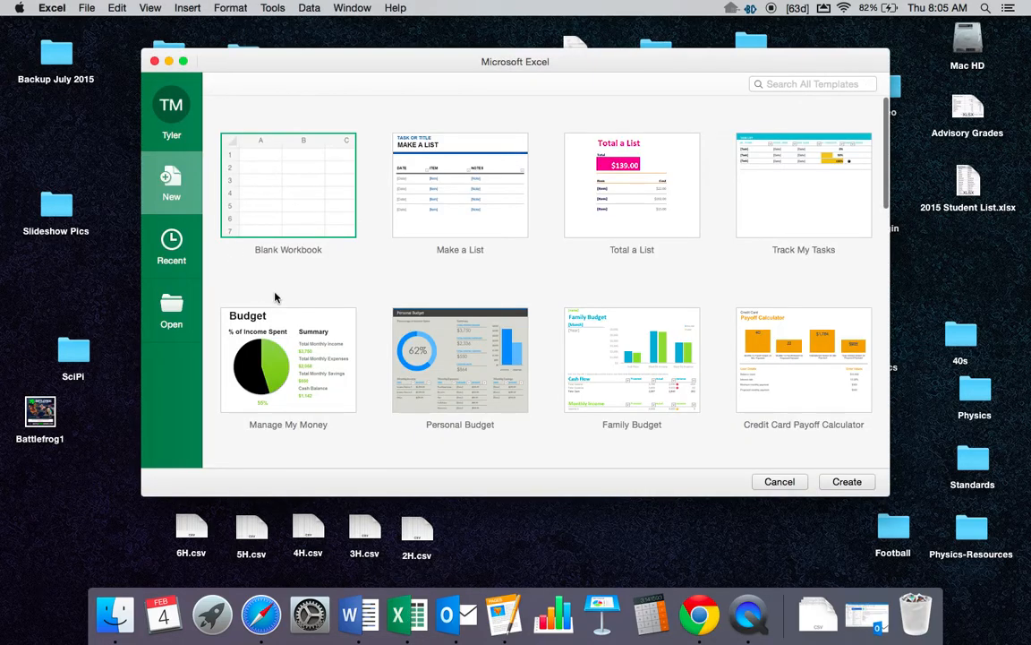
pyautogui.doubleClick(300, 173)
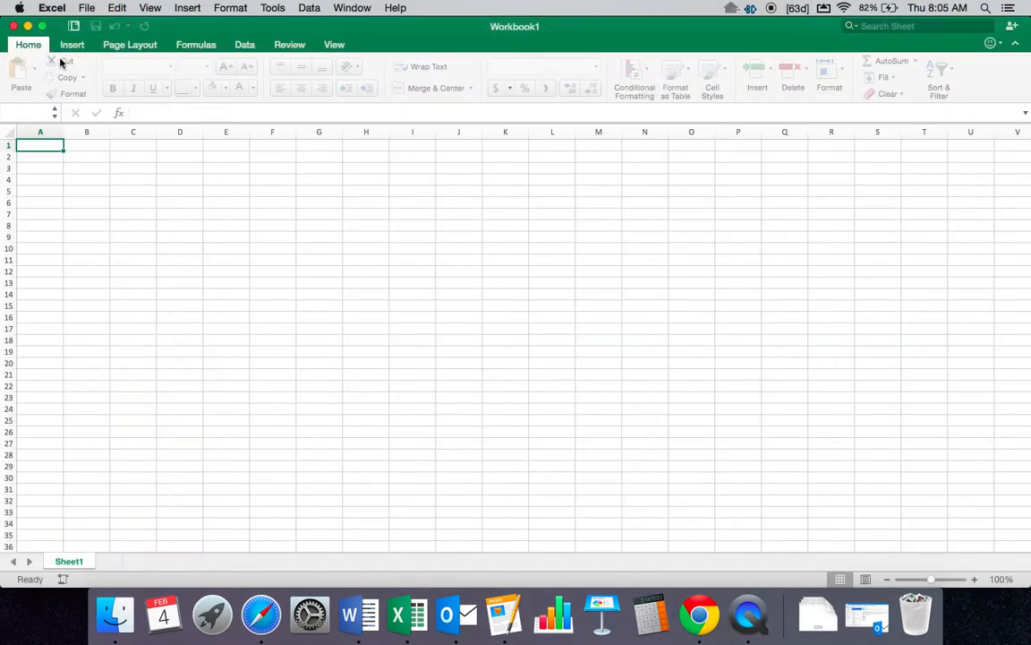
pyautogui.click(43, 26)
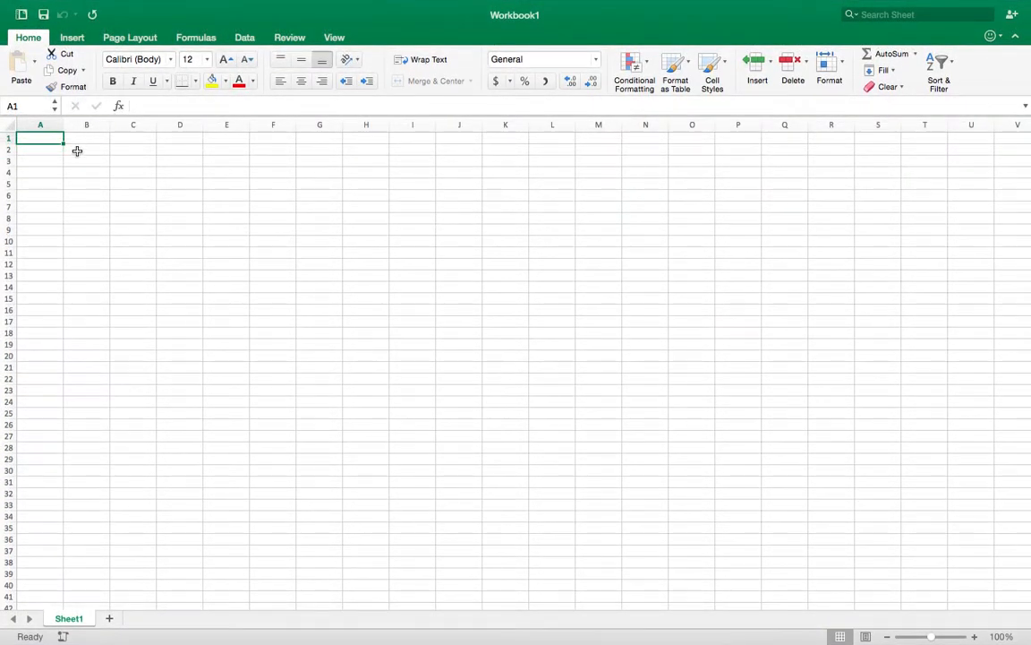
pyautogui.hotkey('ctrl', 'Right')
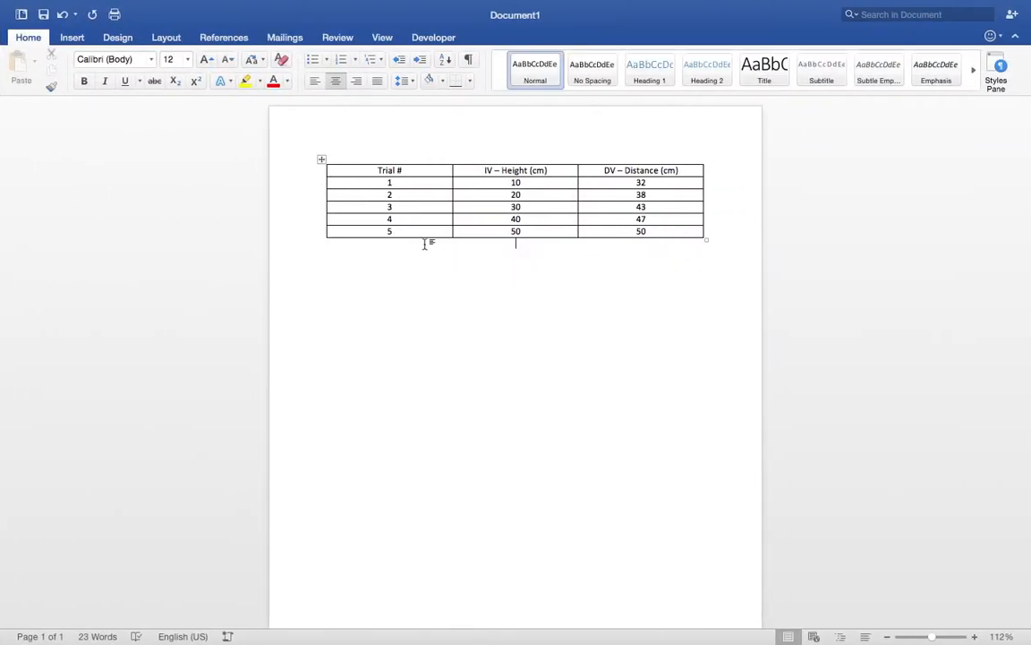
pyautogui.click(508, 183)
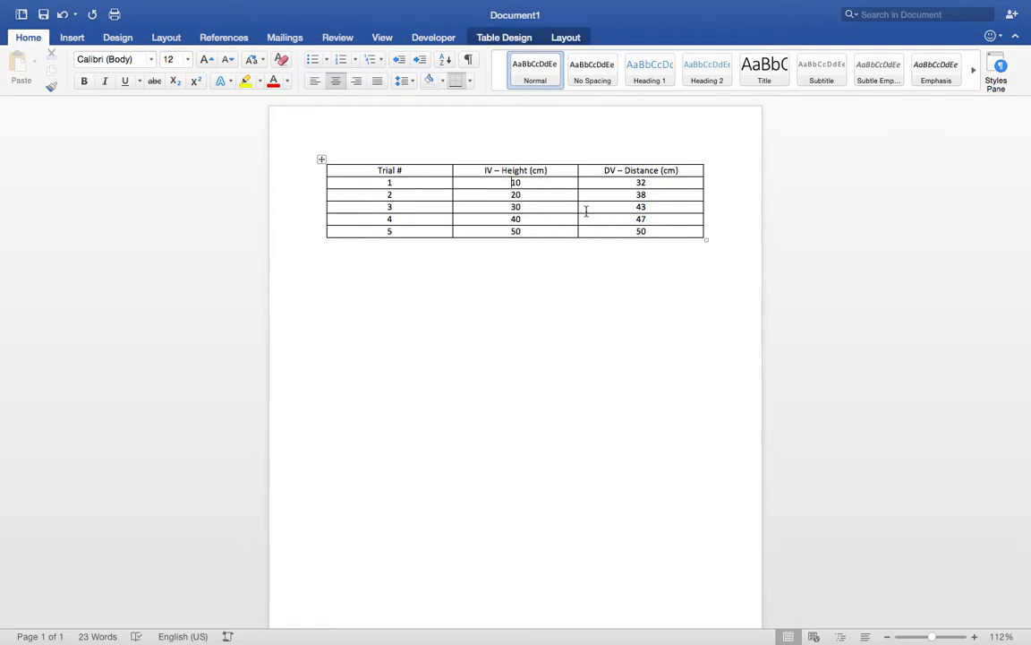
pyautogui.hotkey('ctrl', 'Left')
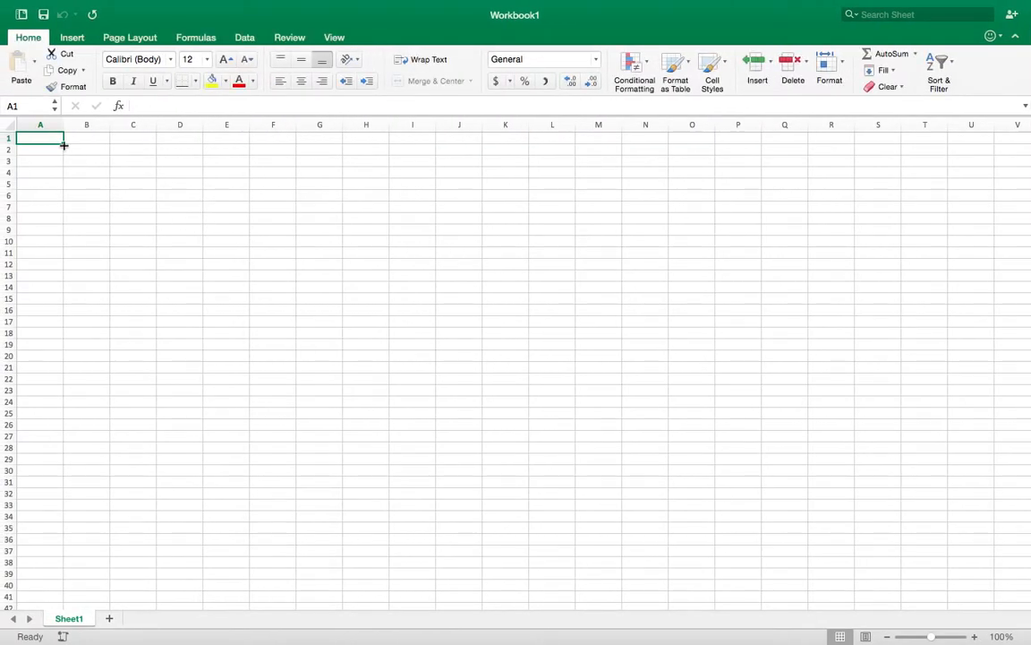
pyautogui.write('10')
pyautogui.press('Return')
pyautogui.write('20')
pyautogui.press('Return')
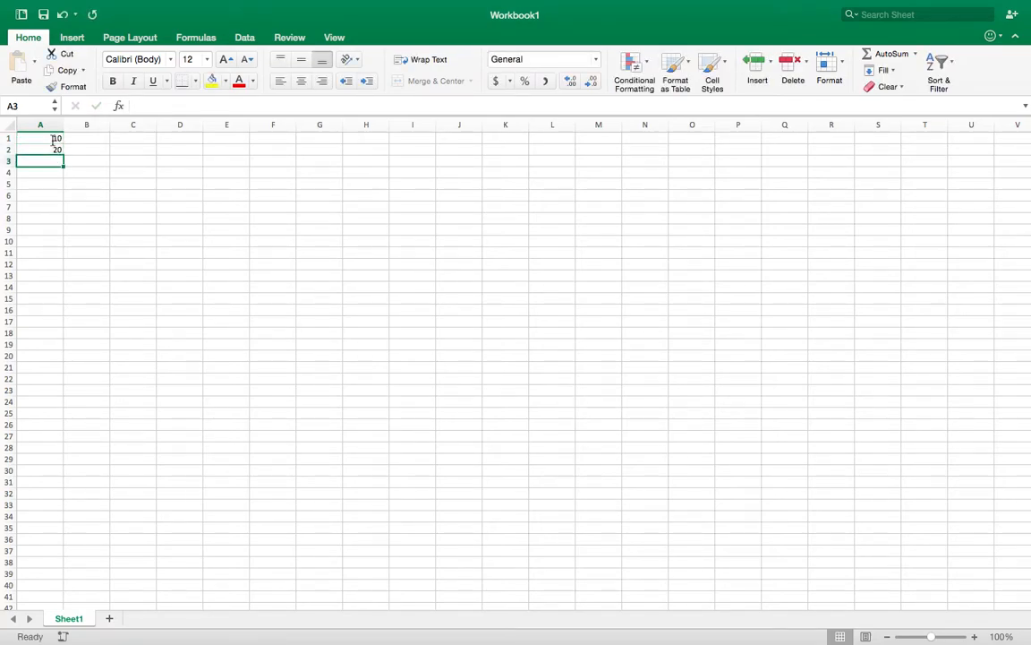
pyautogui.press('Up')
pyautogui.press('Delete')
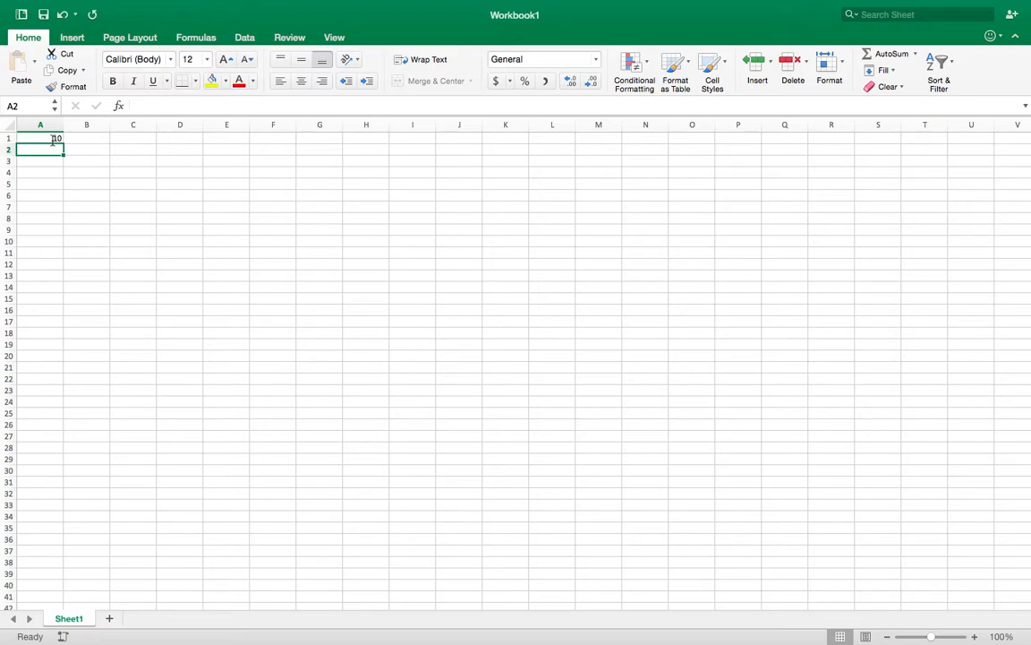
pyautogui.click(53, 139)
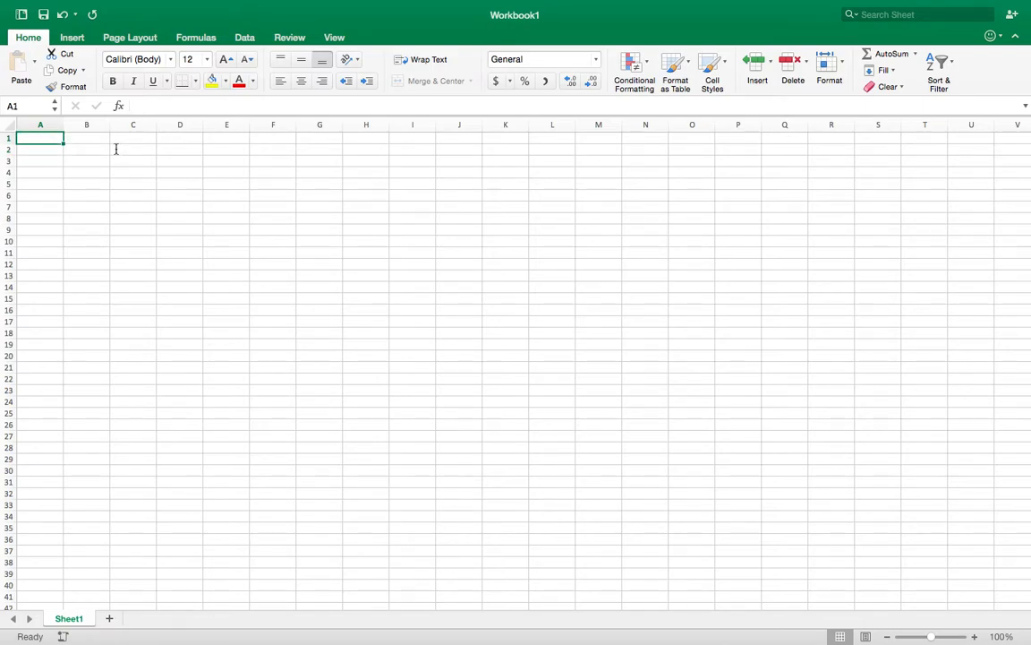
# - Copy the height and distance values without headers from the Word table and paste them into the Excel sheet at A1
pyautogui.hotkey('ctrl', 'Right')
pyautogui.click(569, 184)
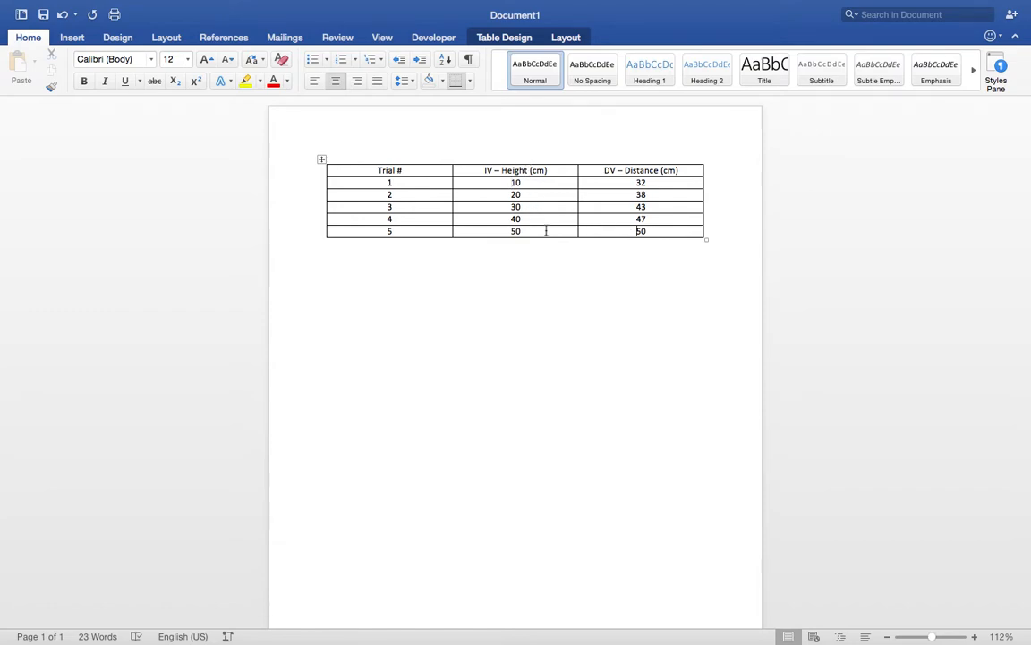
pyautogui.click(515, 243)
pyautogui.moveTo(507, 182); pyautogui.dragTo(614, 234)
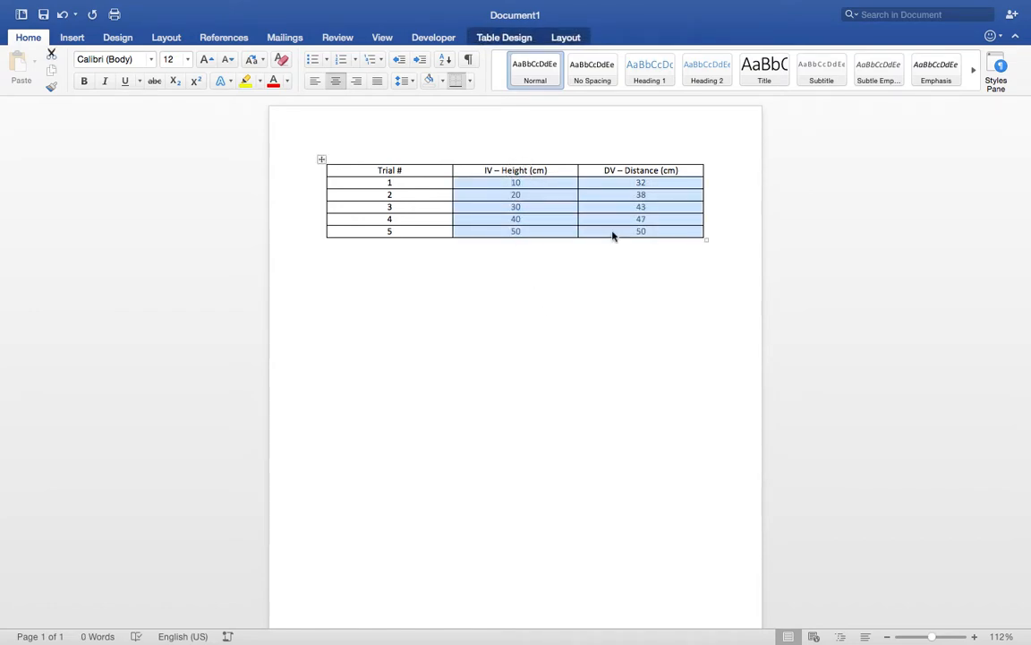
pyautogui.press('super+c')
pyautogui.hotkey('ctrl', 'Left')
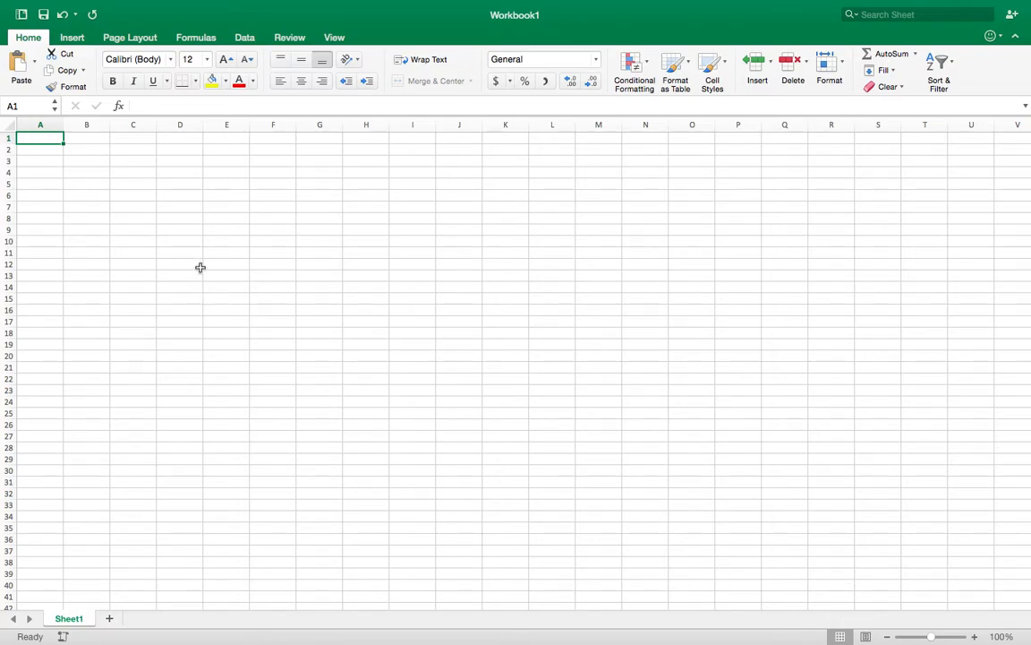
pyautogui.hotkey('ctrl', 'Left')
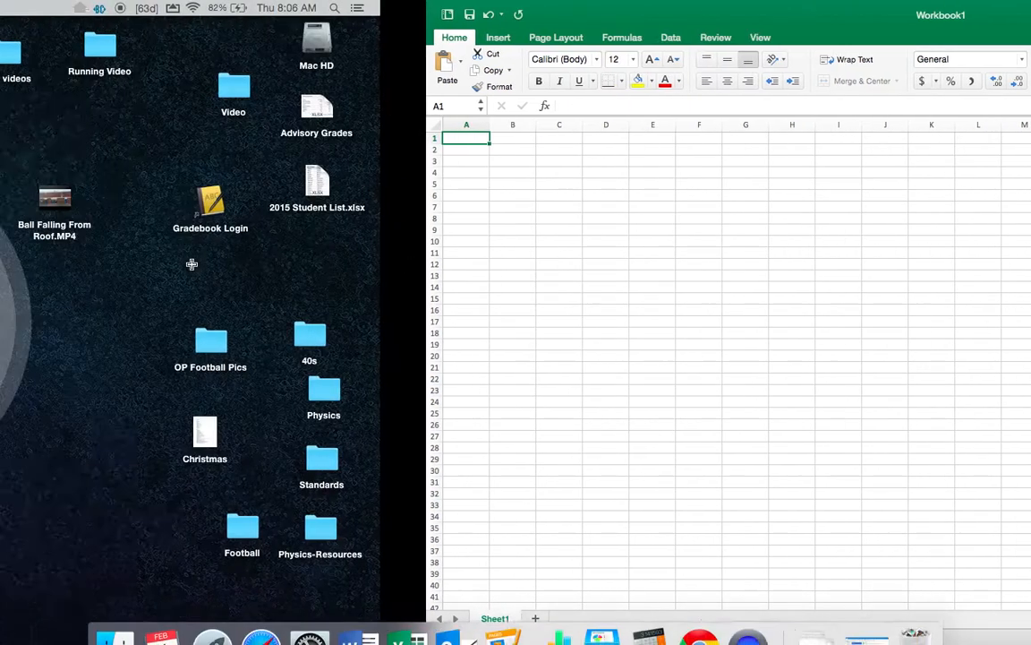
pyautogui.hotkey('ctrl', 'Right')
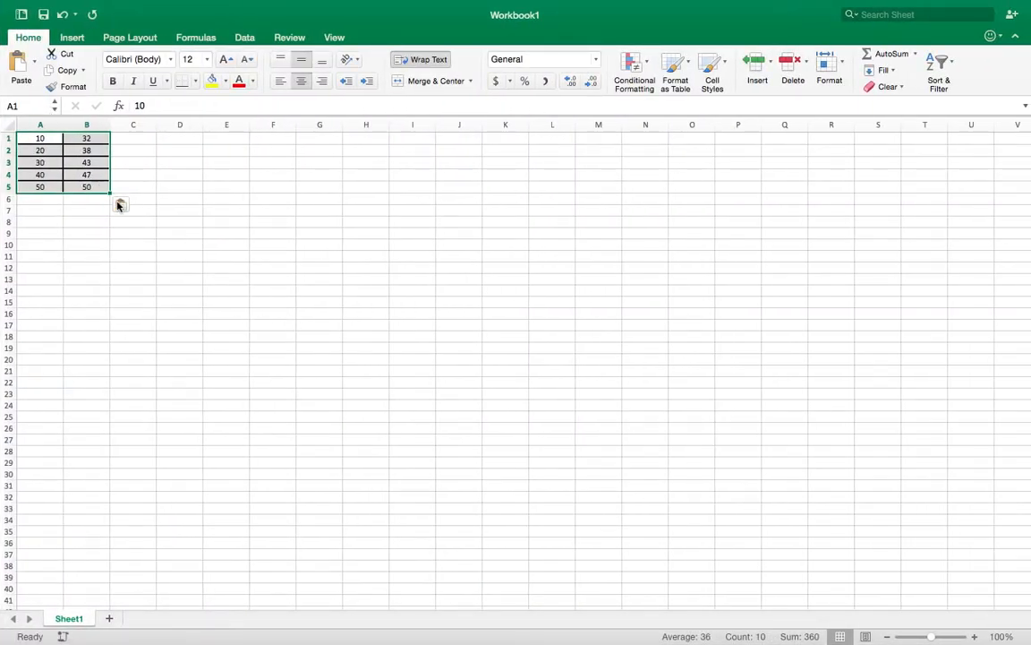
pyautogui.click(83, 232)
pyautogui.moveTo(43, 138); pyautogui.dragTo(84, 185)
pyautogui.hotkey('ctrl', 'Right')
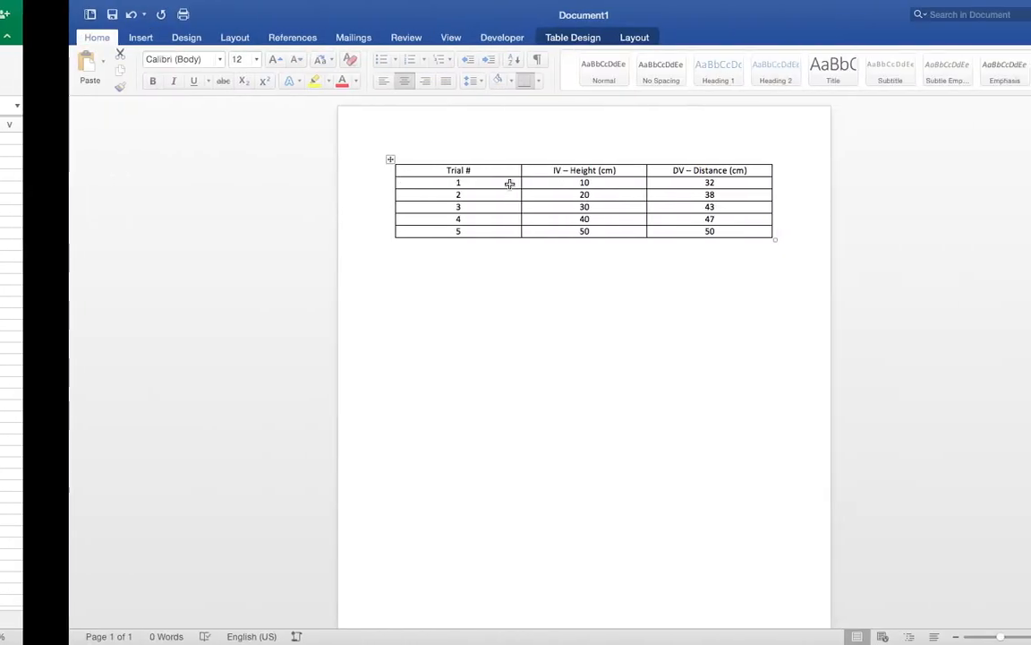
pyautogui.hotkey('ctrl', 'Left')
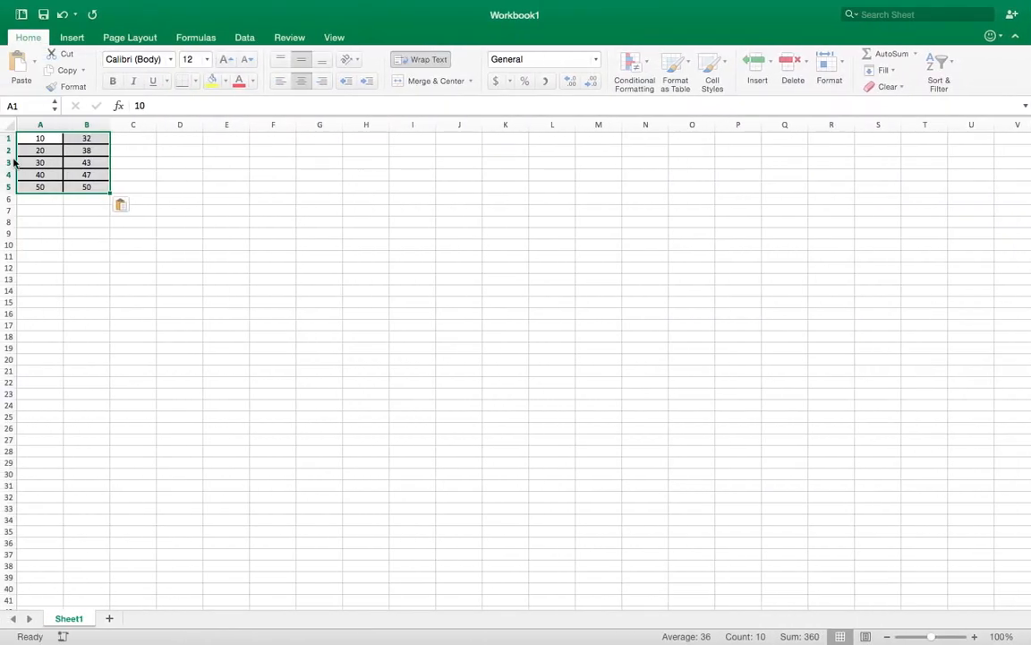
pyautogui.click(93, 265)
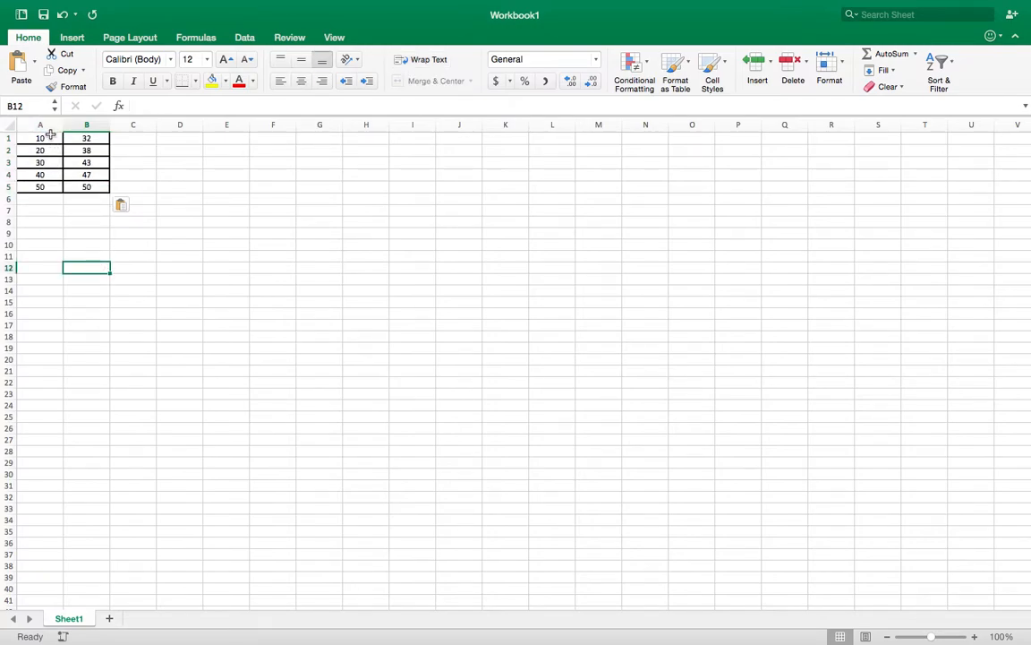
# - Insert a plain Scatter chart from A1:B5 and enlarge it to span about columns E to N and rows 2 to 28
pyautogui.click(50, 135)
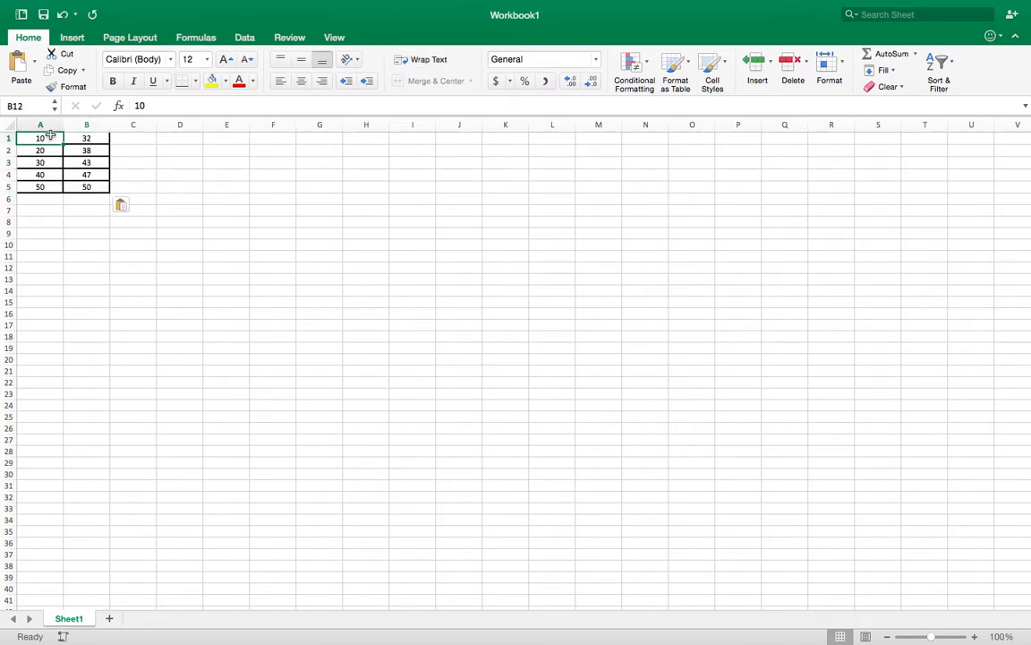
pyautogui.moveTo(51, 136); pyautogui.dragTo(85, 186)
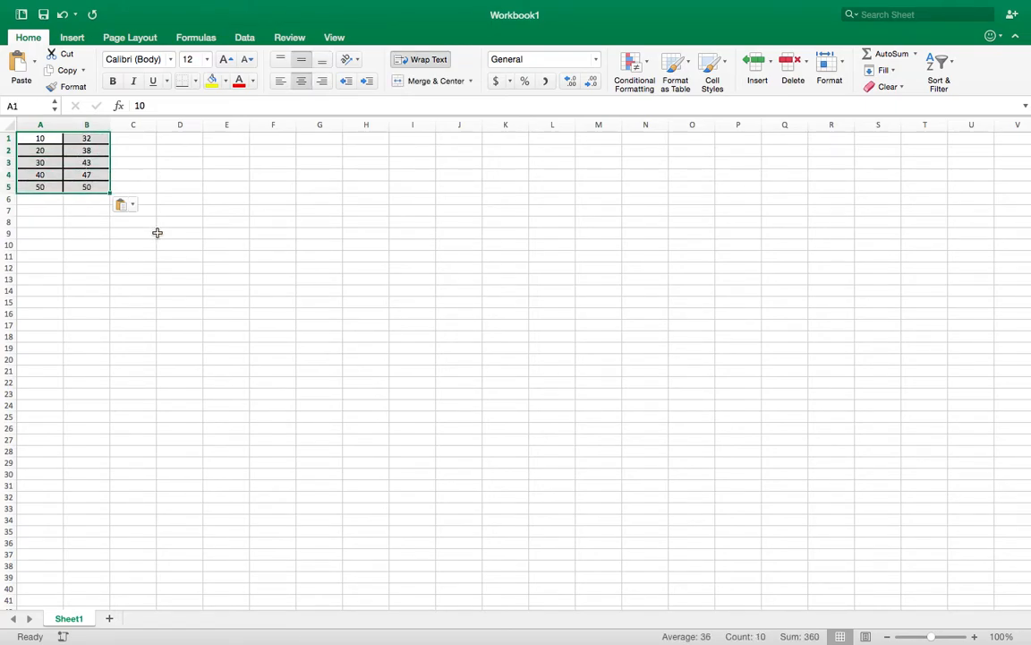
pyautogui.click(73, 37)
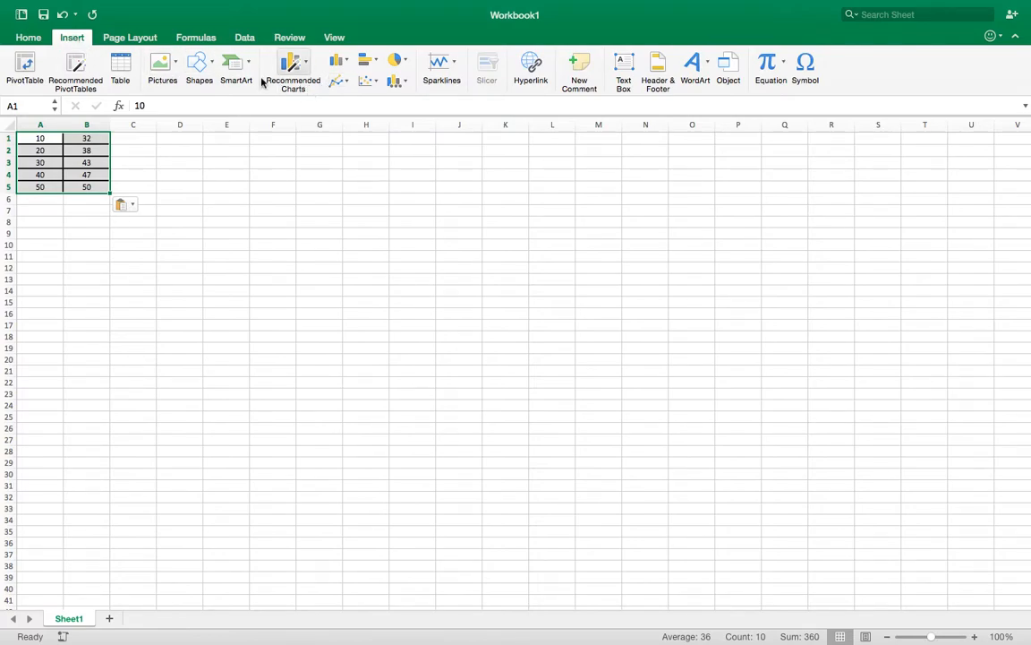
pyautogui.click(375, 84)
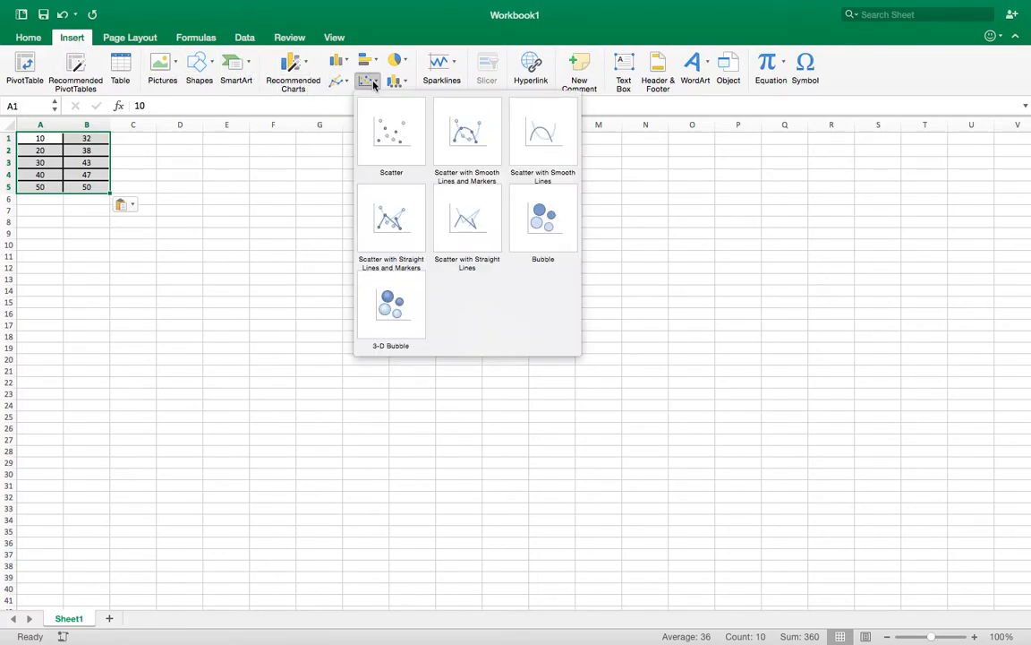
pyautogui.click(399, 134)
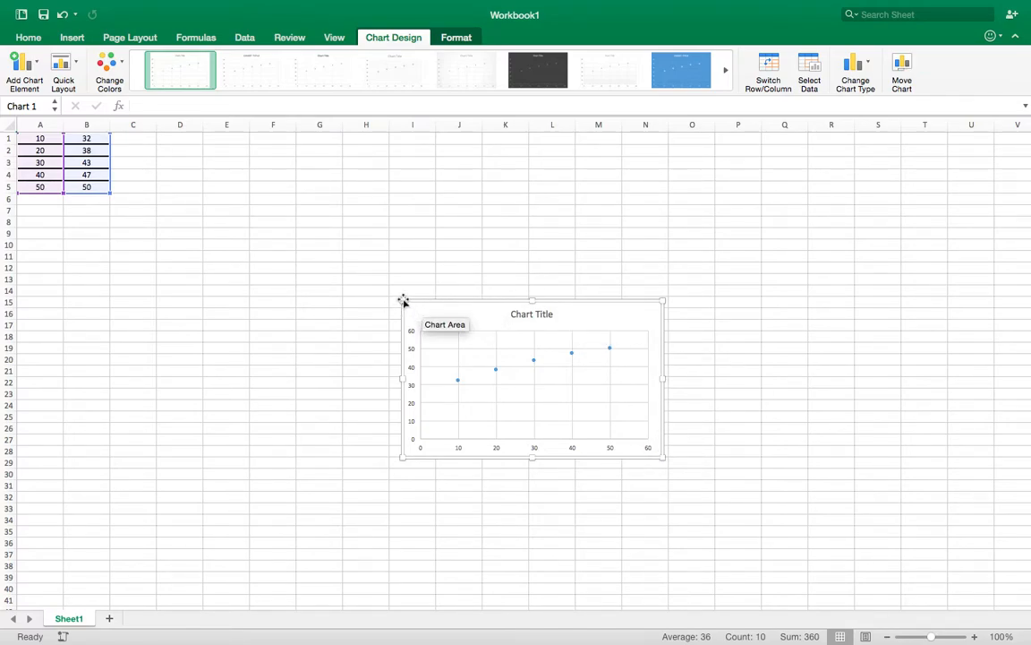
pyautogui.moveTo(403, 300); pyautogui.dragTo(212, 151)
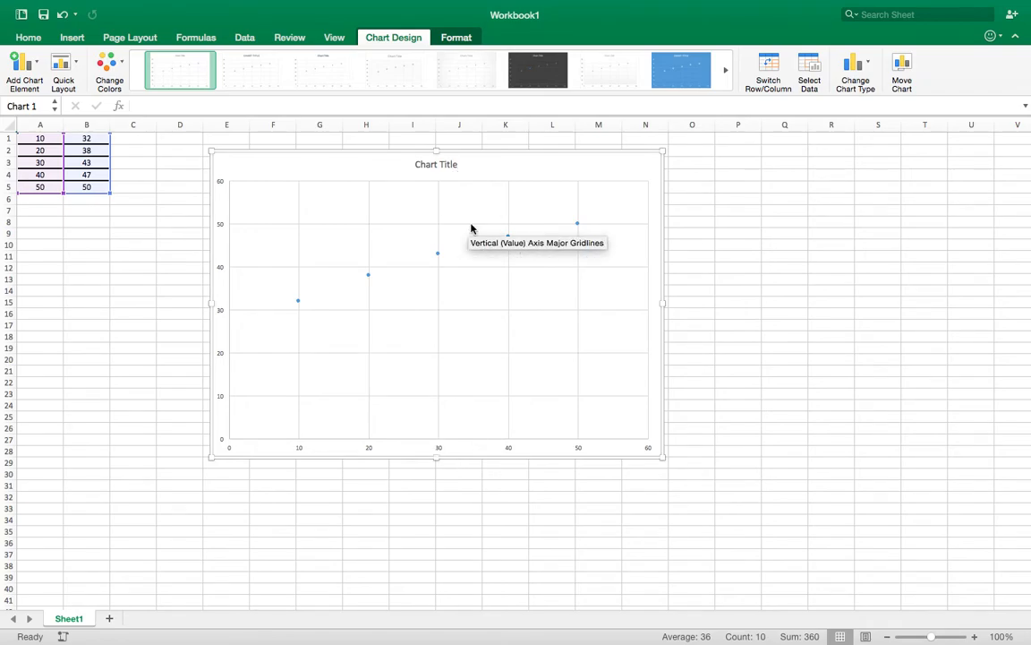
# - Change the chart title to "Height vs. Distance"
pyautogui.click(441, 164)
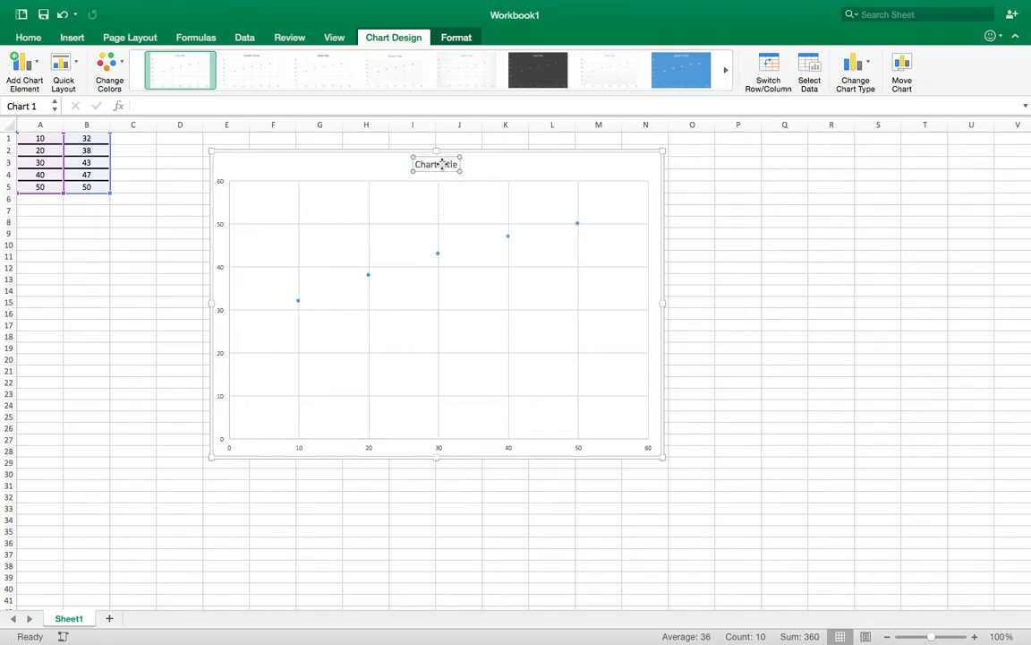
pyautogui.doubleClick(441, 163)
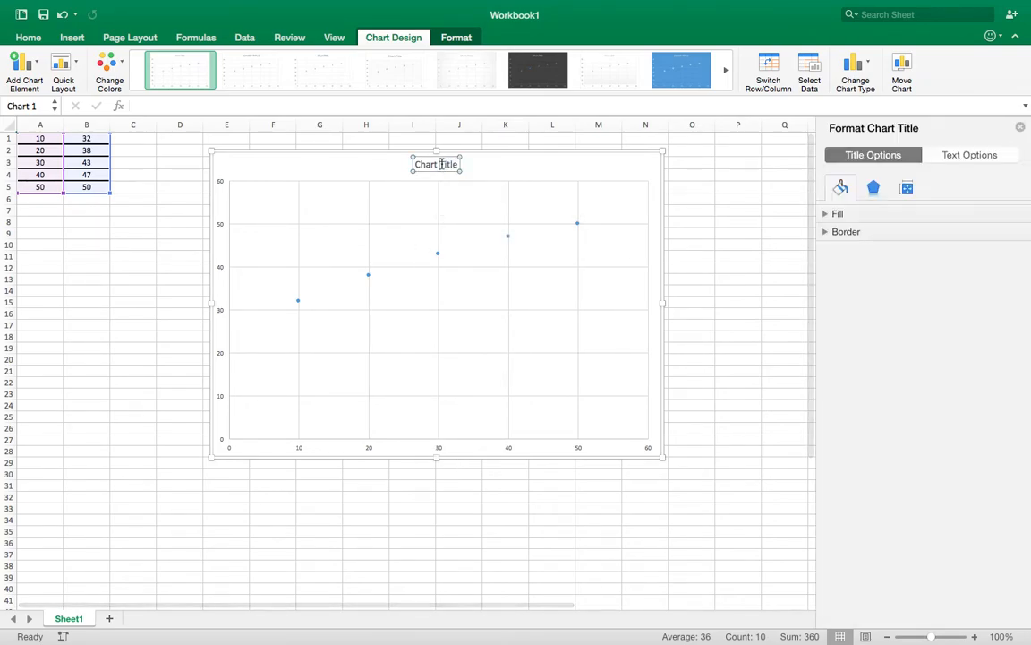
pyautogui.tripleClick(441, 163)
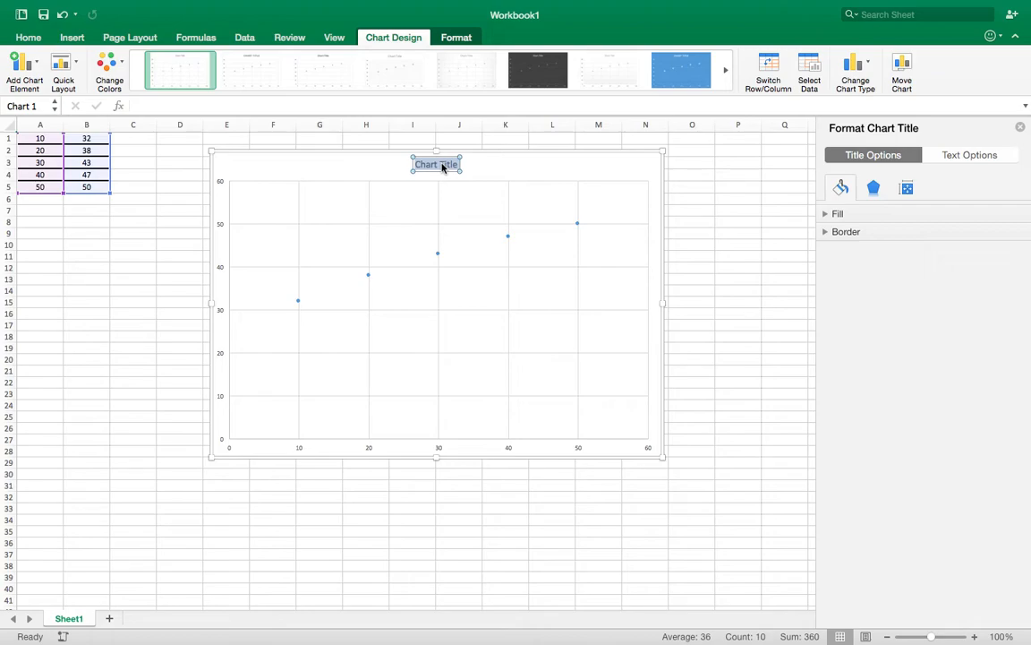
pyautogui.write('Height vs. Distance')
pyautogui.click(446, 170)
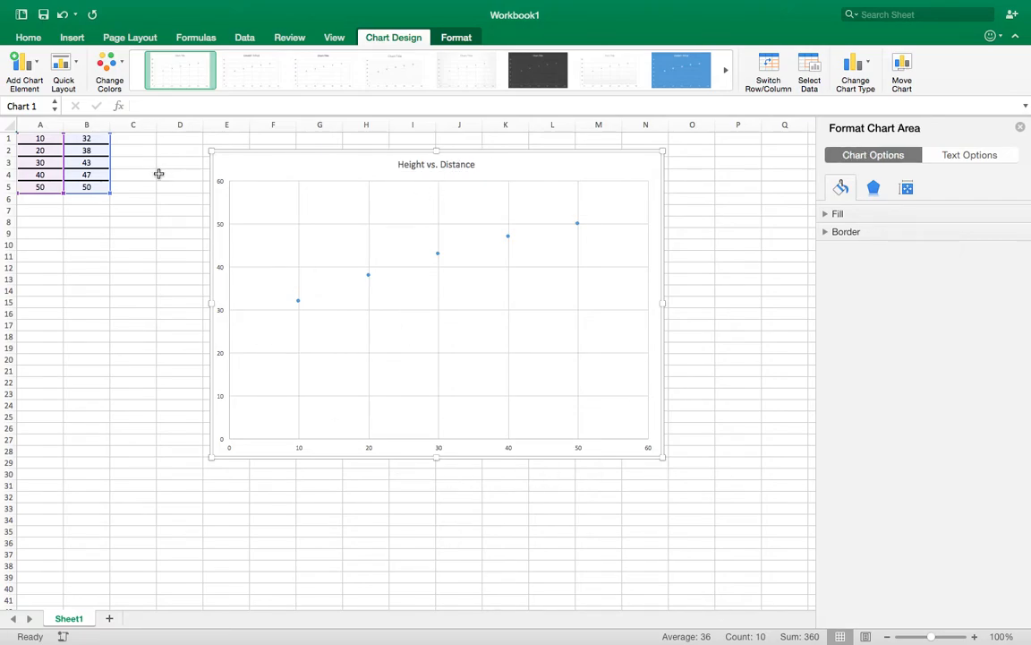
# - Add primary horizontal and primary vertical axis titles to the scatter chart
pyautogui.click(27, 70)
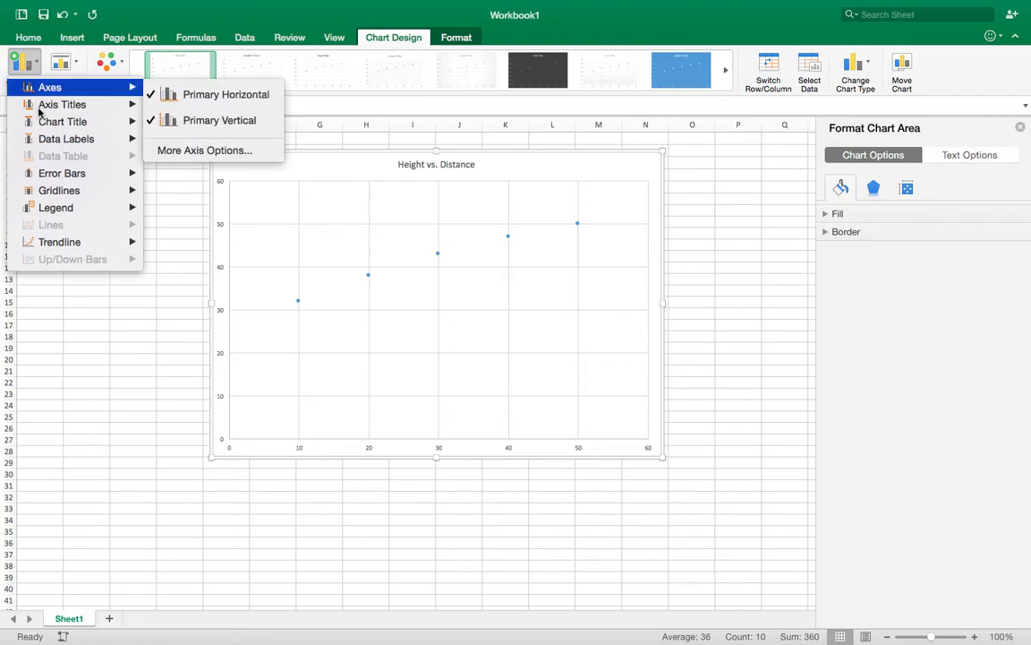
pyautogui.moveTo(40, 106)
pyautogui.click(166, 112)
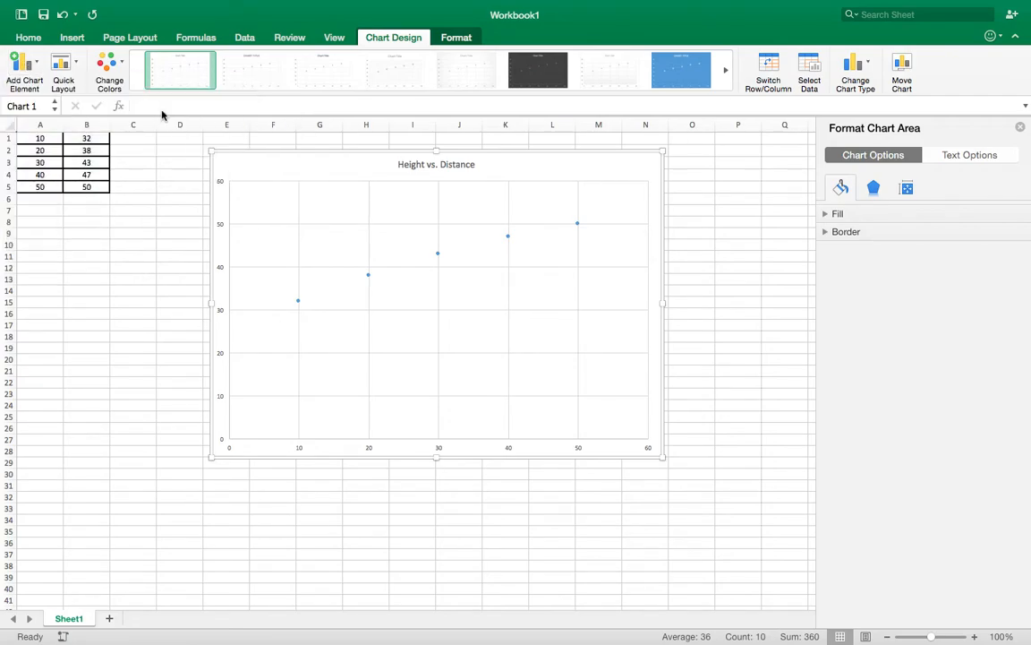
pyautogui.click(27, 67)
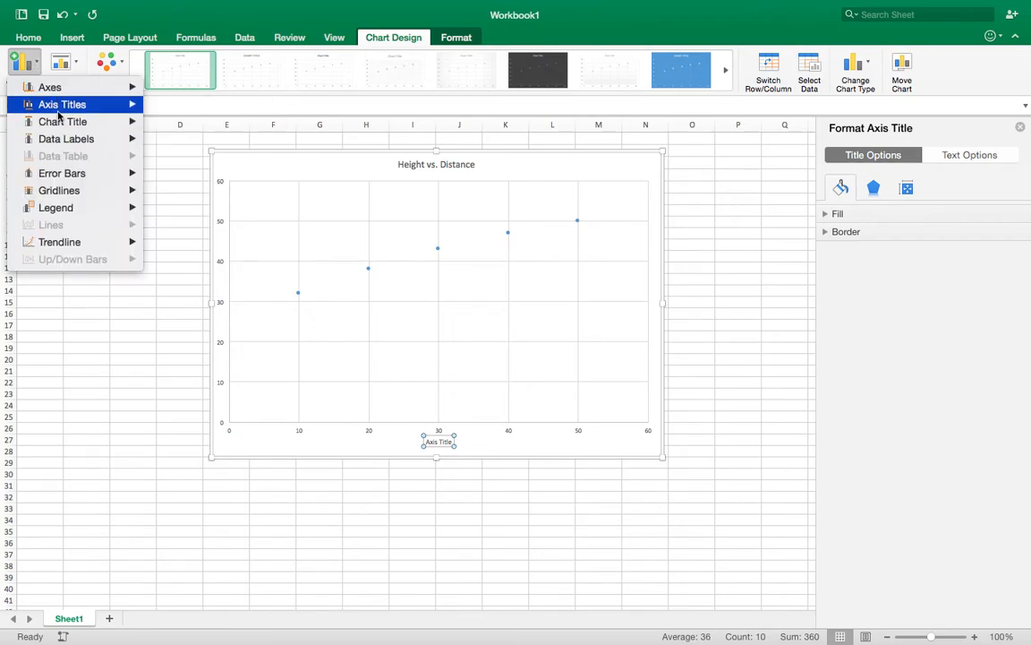
pyautogui.moveTo(82, 100)
pyautogui.click(173, 136)
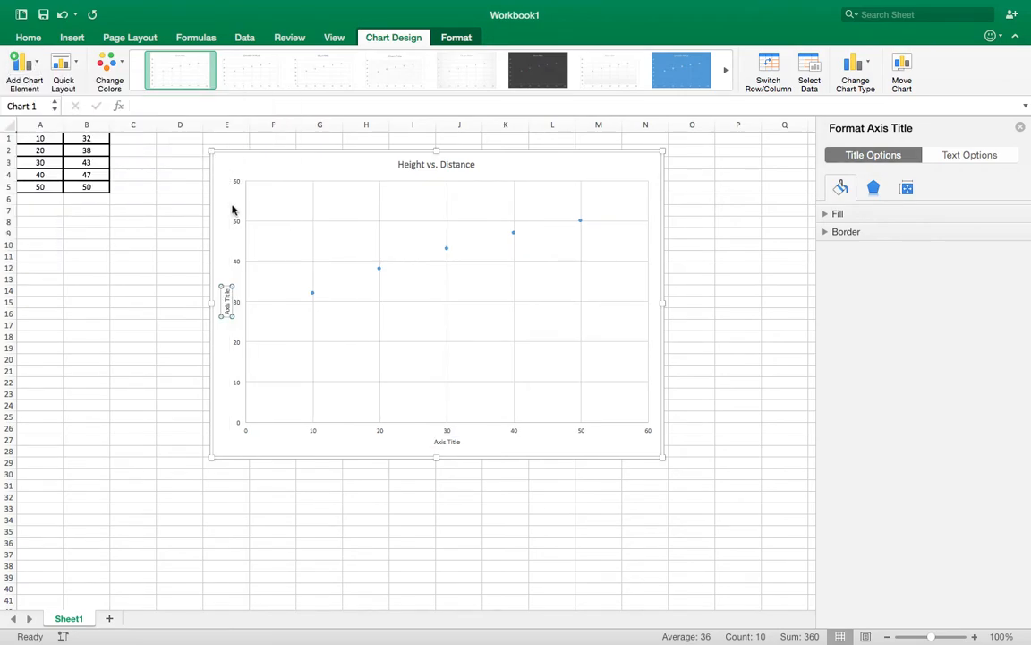
# - Set the horizontal axis title to "Height (cm)"
pyautogui.click(448, 441)
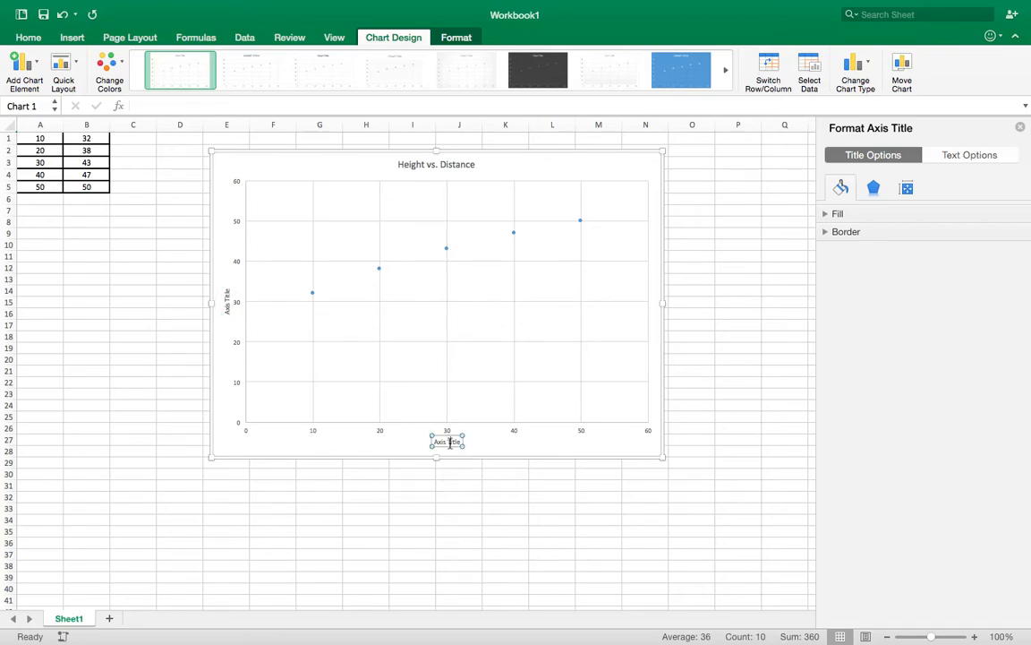
pyautogui.tripleClick(450, 442)
pyautogui.write('Height (cm')
pyautogui.press('BackSpace')
pyautogui.press('BackSpace')
pyautogui.write('m)')
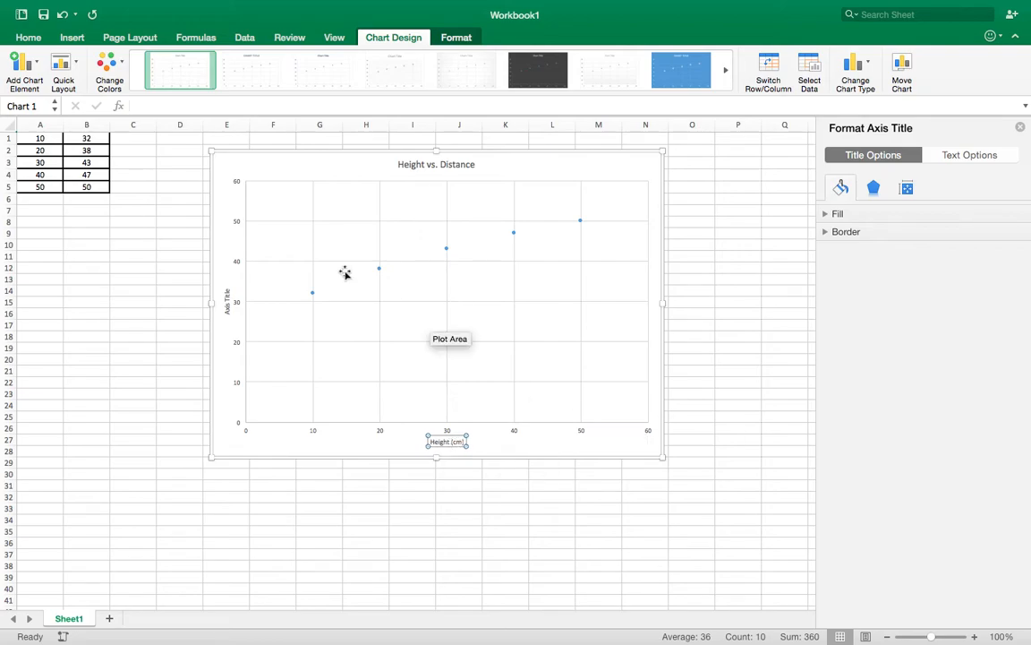
# - Set the scatter chart's vertical axis title to "Distance (cm)" and deselect the chart
pyautogui.click(228, 301)
pyautogui.tripleClick(227, 301)
pyautogui.write('Distance')
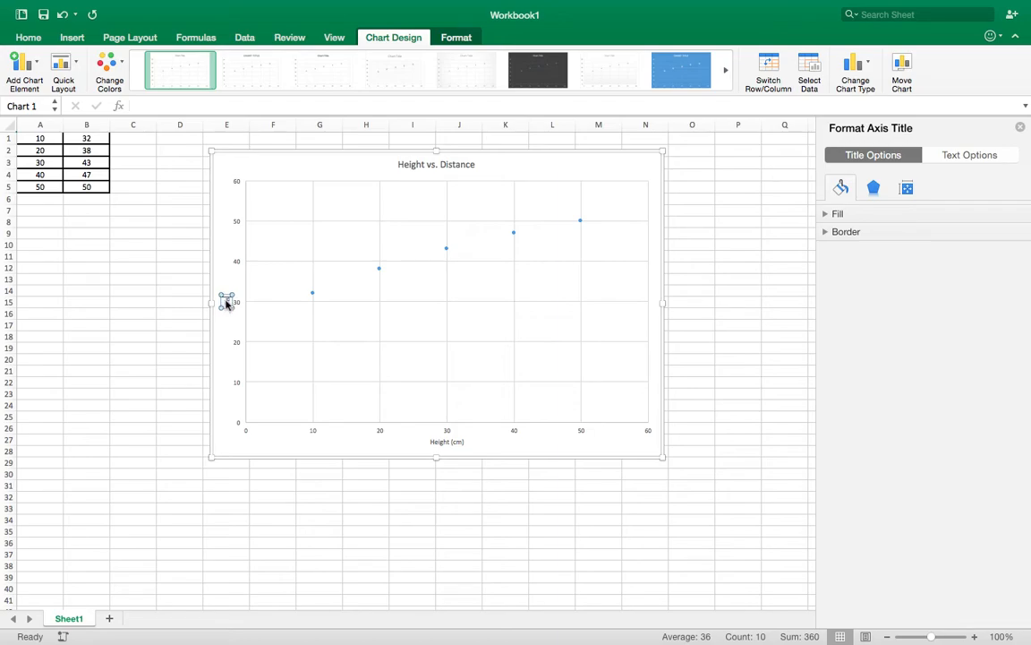
pyautogui.write(' (cm)')
pyautogui.click(745, 311)
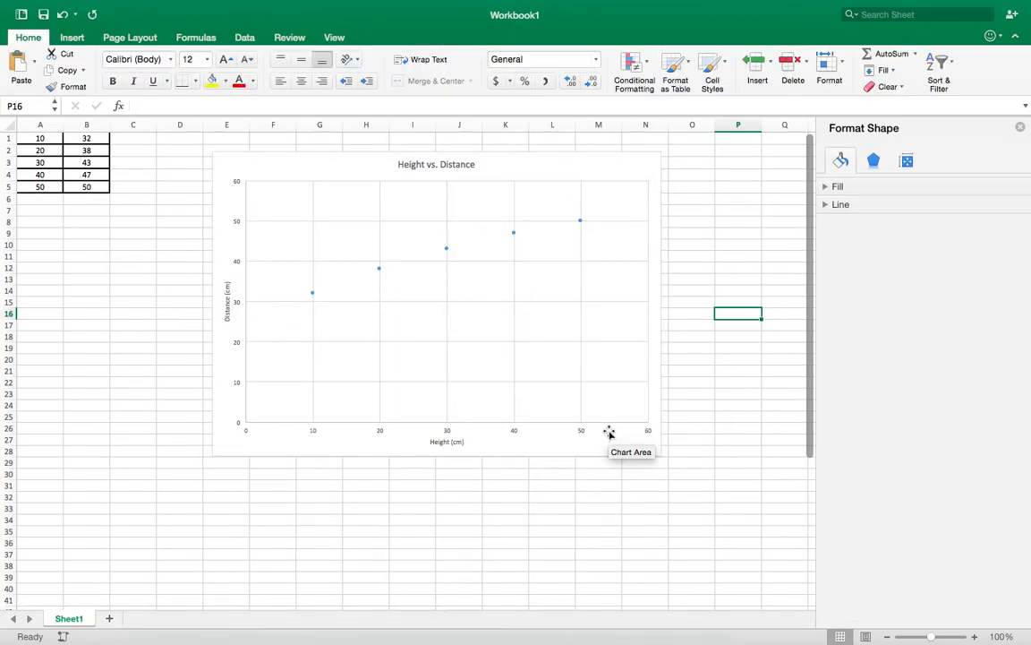
# - Copy the whole scatter chart and switch to the Word document that contains the trial data table
pyautogui.click(320, 165)
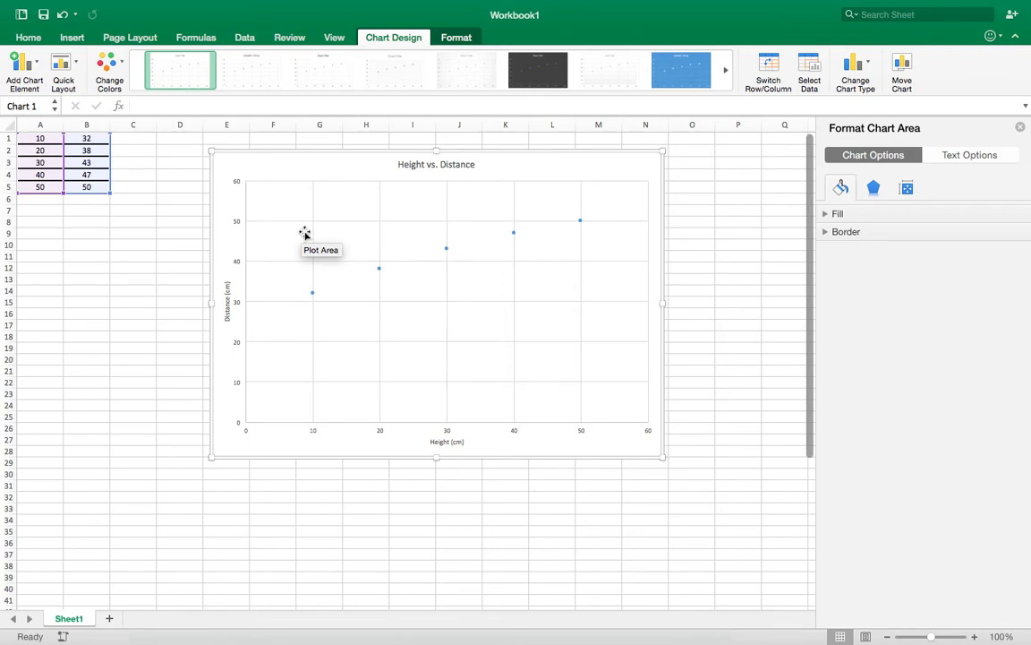
pyautogui.hotkey('ctrl', 'Left')
pyautogui.hotkey('ctrl', 'Right')
pyautogui.hotkey('ctrl', 'Right')
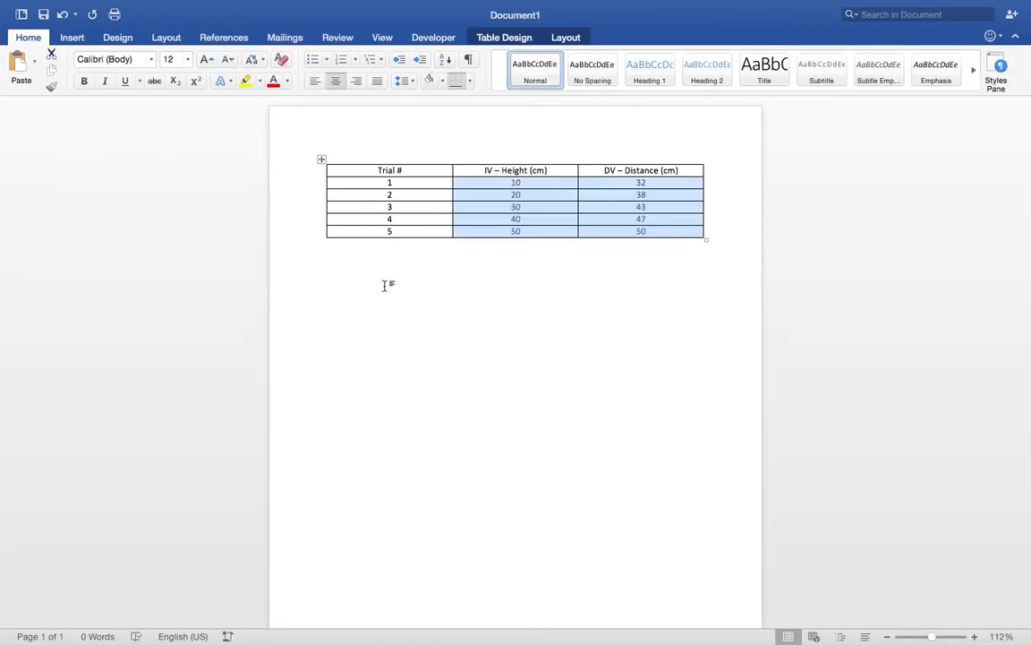
# - Paste the copied scatter chart into a left-aligned paragraph below the table, leaving a blank line between them
pyautogui.click(384, 285)
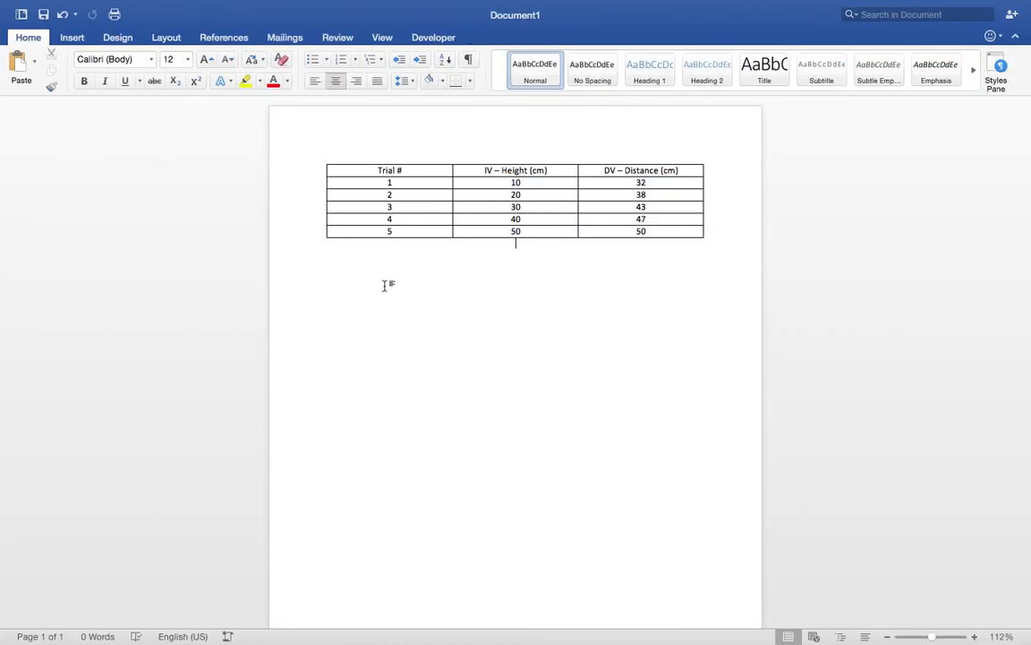
pyautogui.click(314, 81)
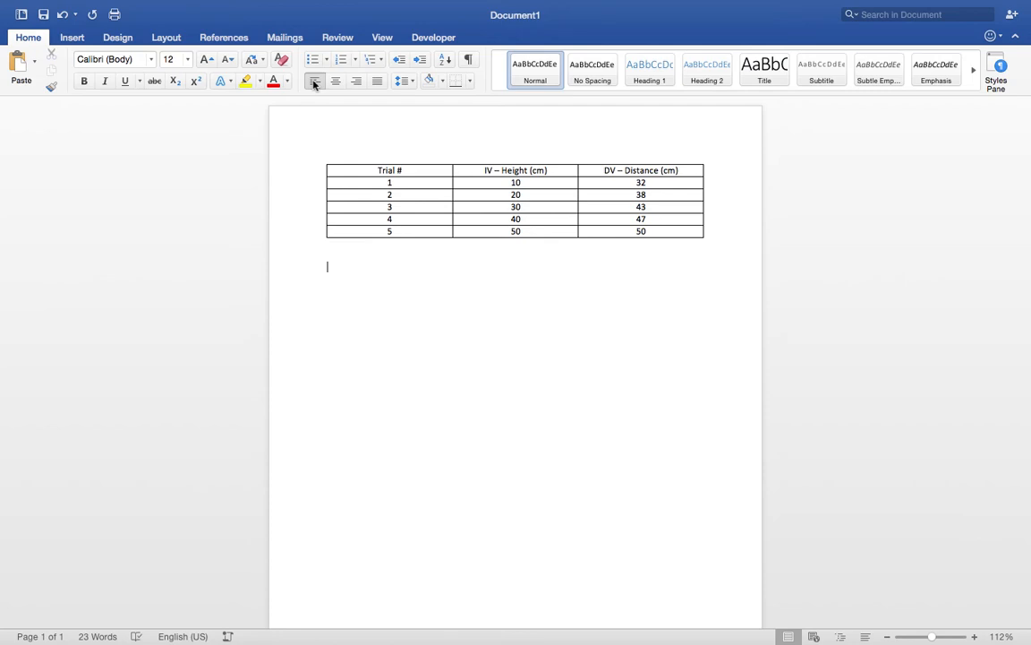
pyautogui.press('super+v')
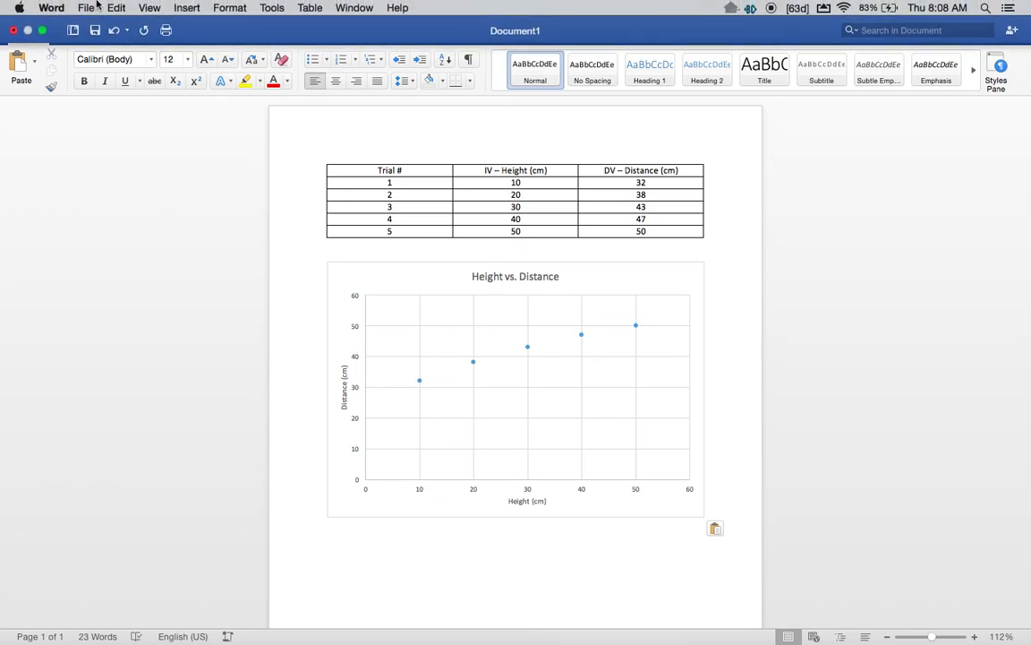
pyautogui.click(117, 6)
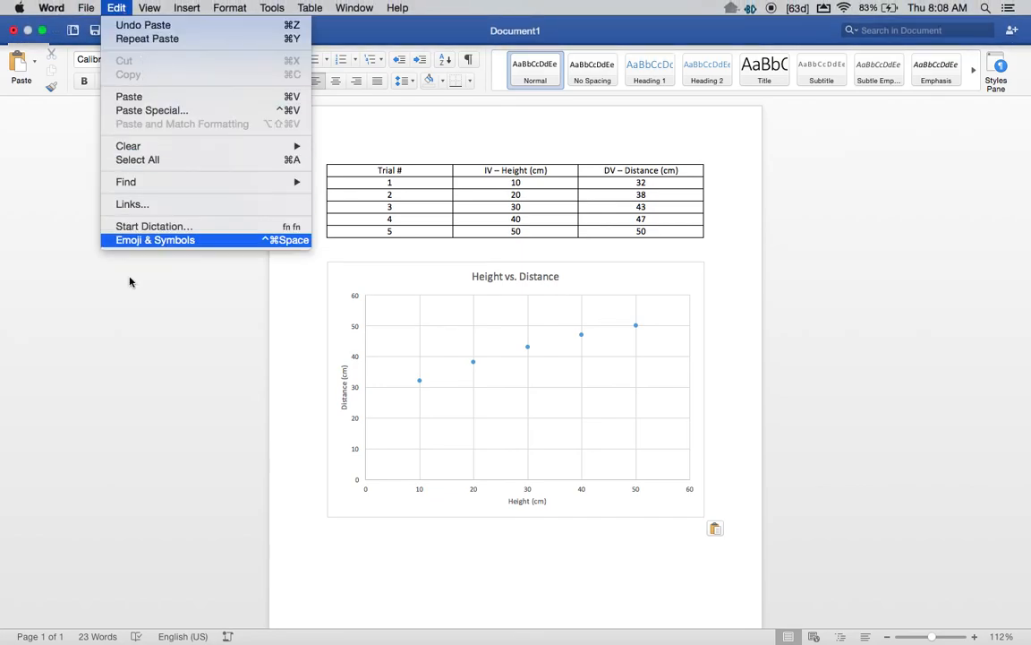
pyautogui.click(205, 371)
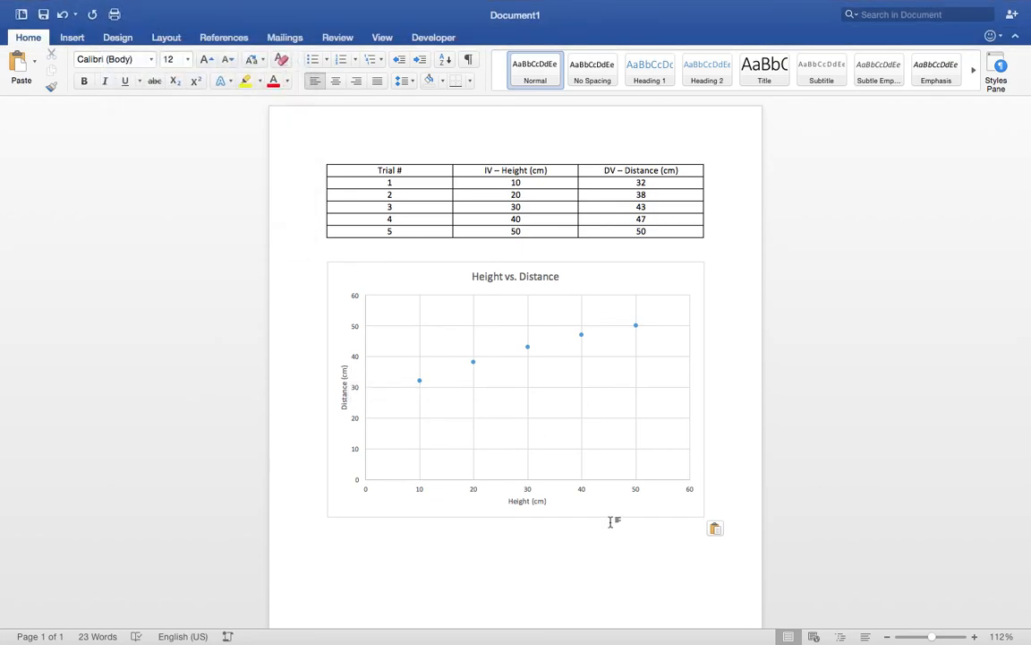
pyautogui.click(603, 377)
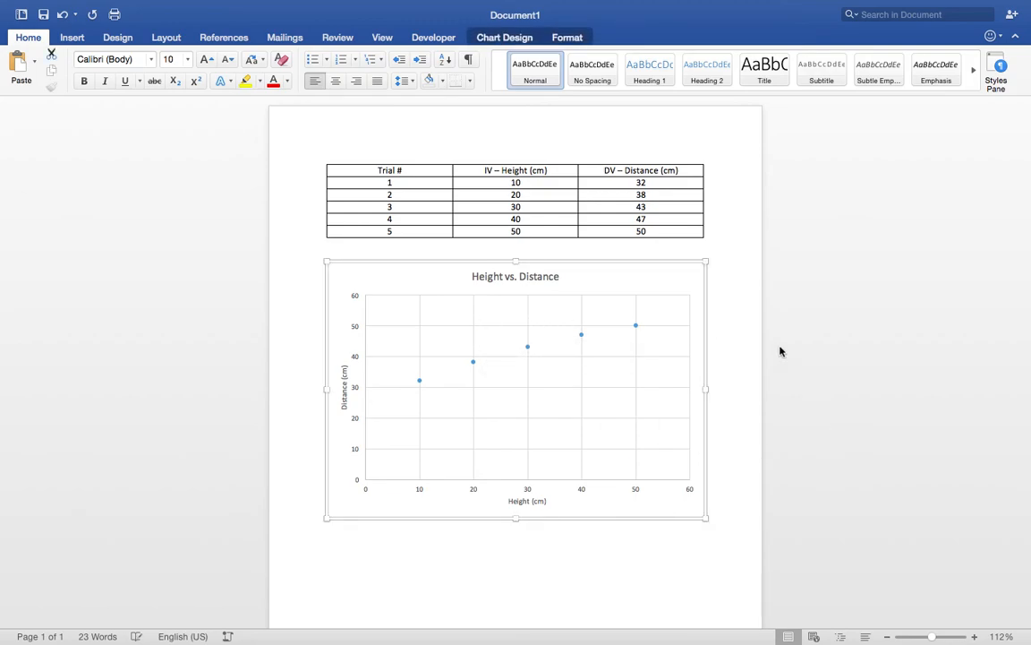
pyautogui.click(735, 398)
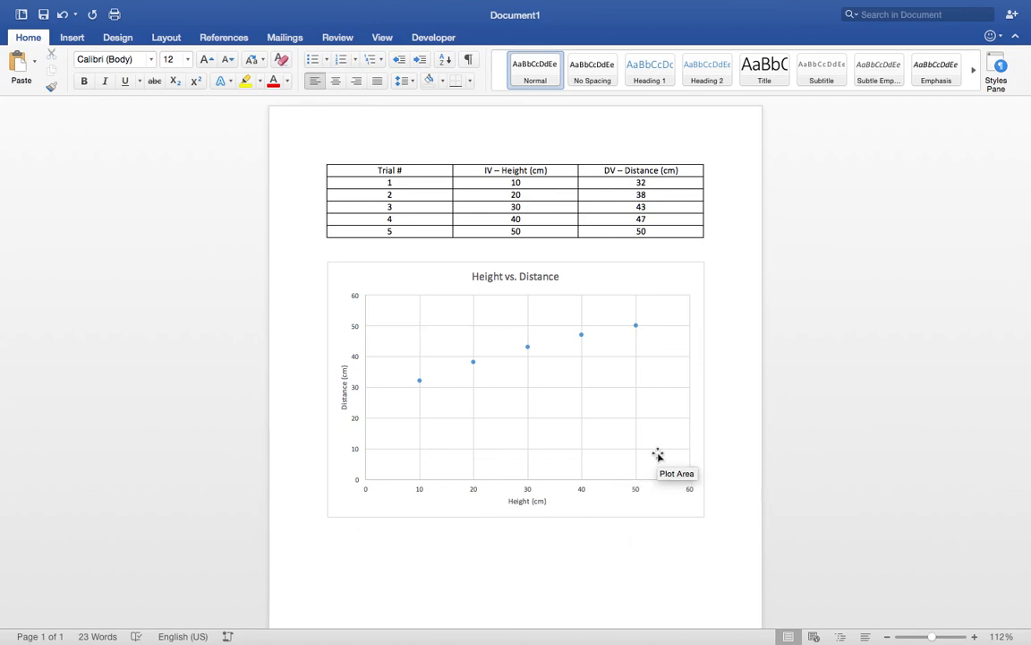
pyautogui.moveTo(789, 6)
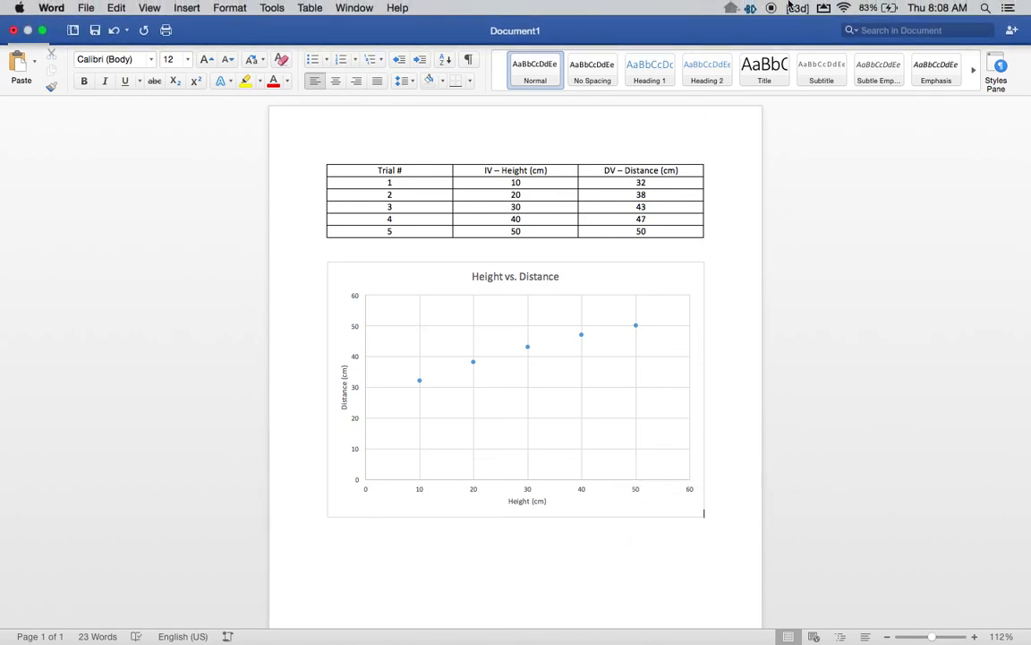